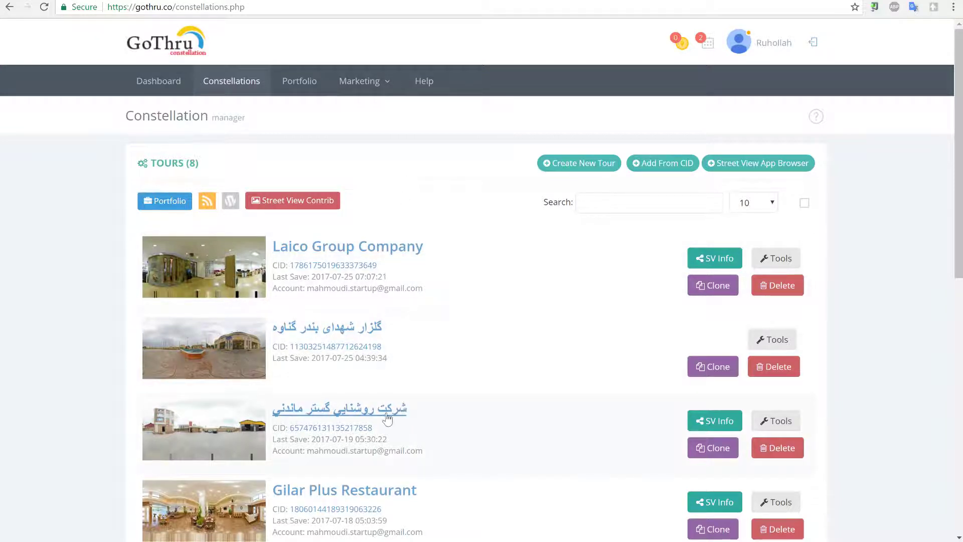
Step: Examine the published Street View panoramas of the third tour, looking around the office and factory entrance, and return to the tour list
middle_click(703, 424)
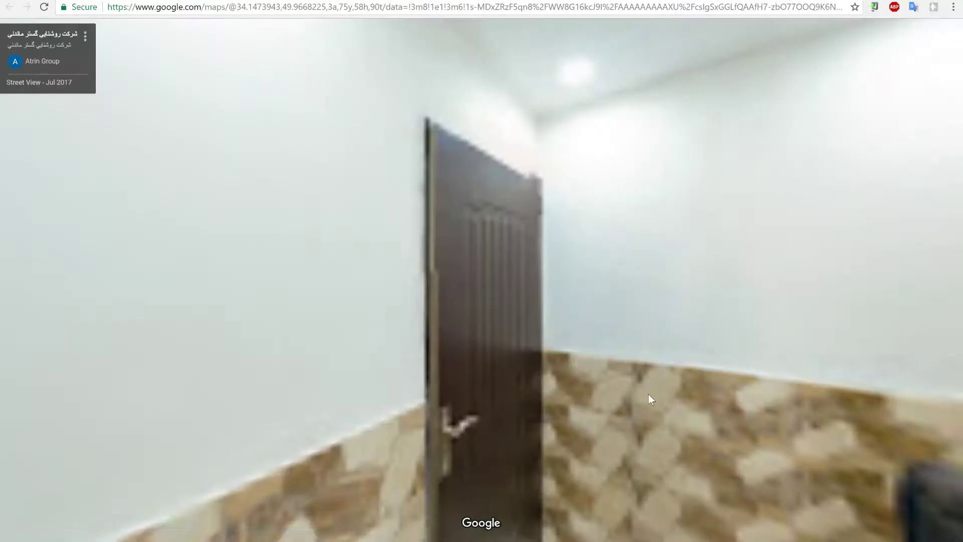
drag(522, 371, 189, 323)
drag(249, 332, 188, 328)
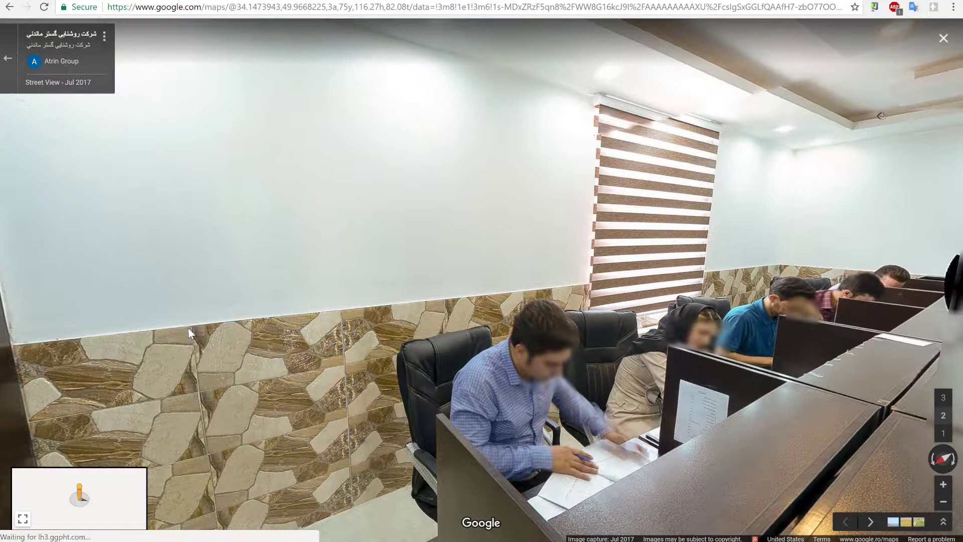
click(252, 327)
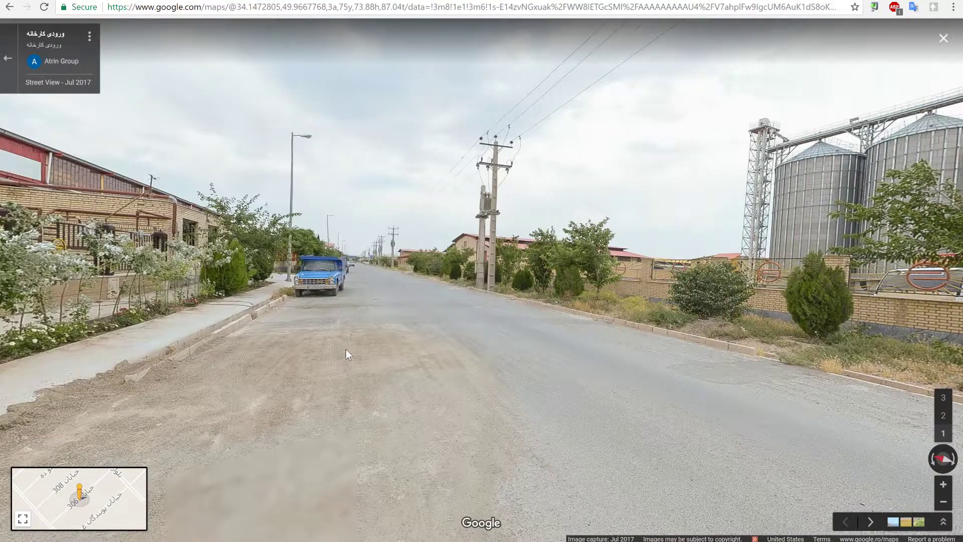
drag(345, 349, 192, 348)
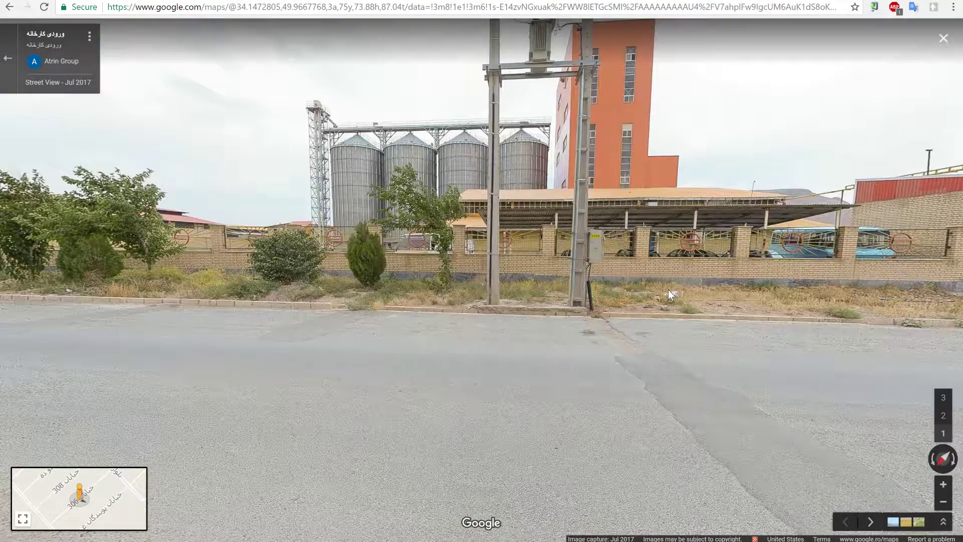
drag(668, 290, 201, 271)
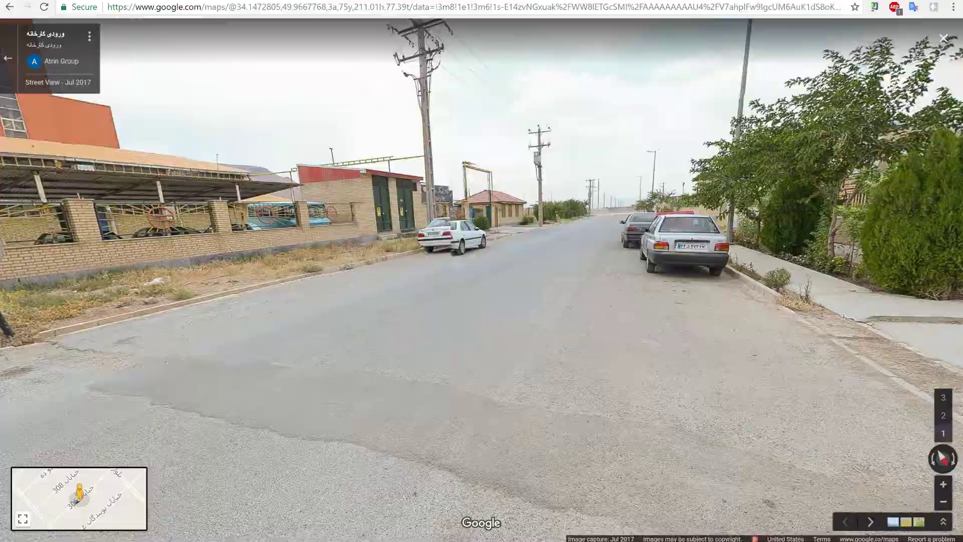
key(ctrl+w)
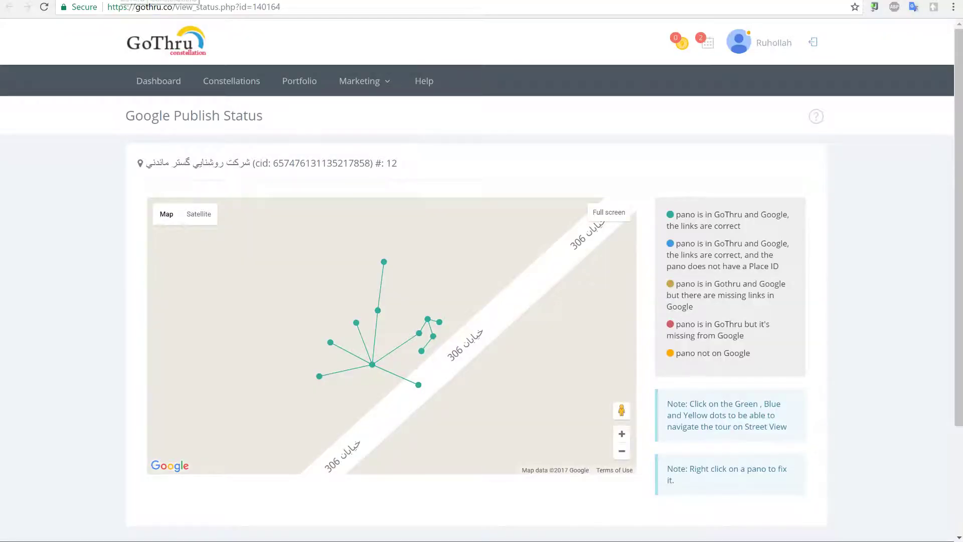
key(ctrl+w)
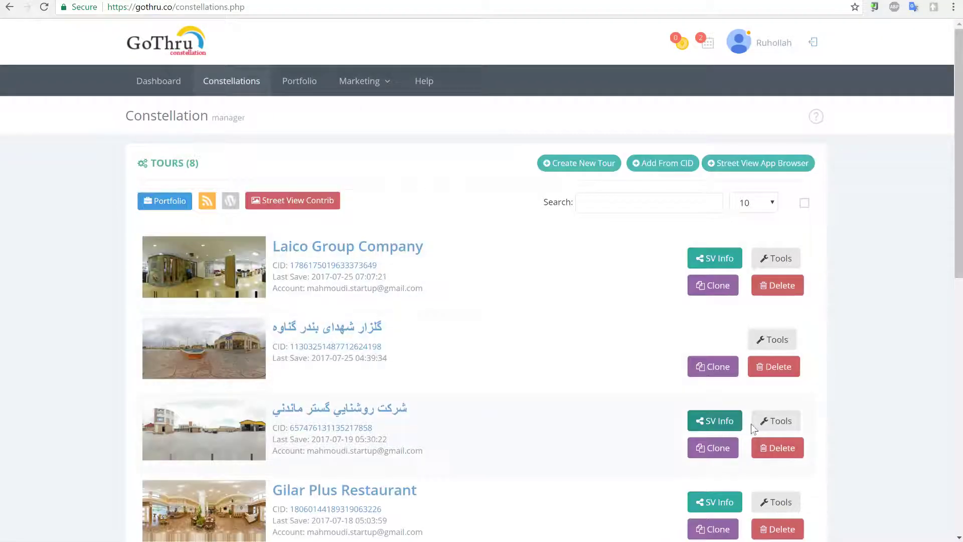
Step: Open the third tour for editing and display the list of its panorama file names
click(768, 423)
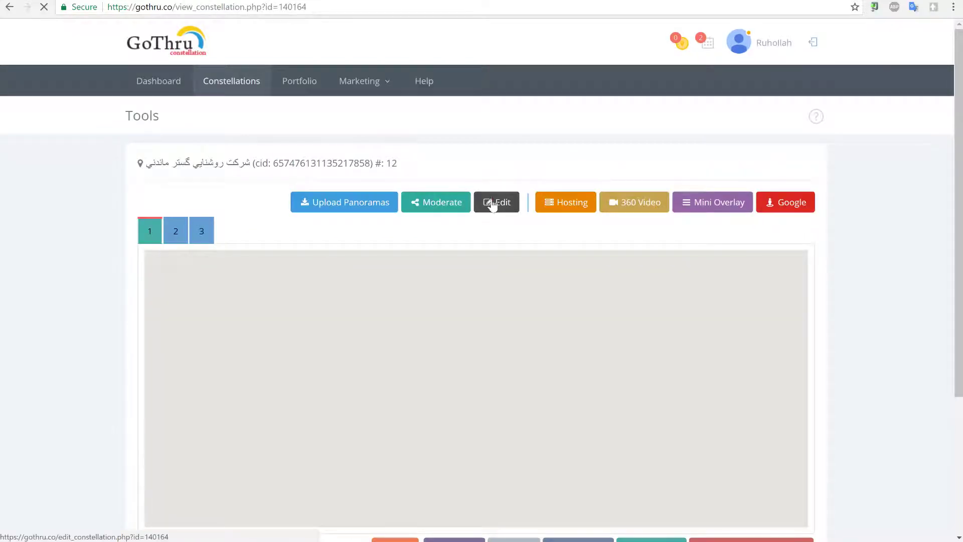
click(493, 205)
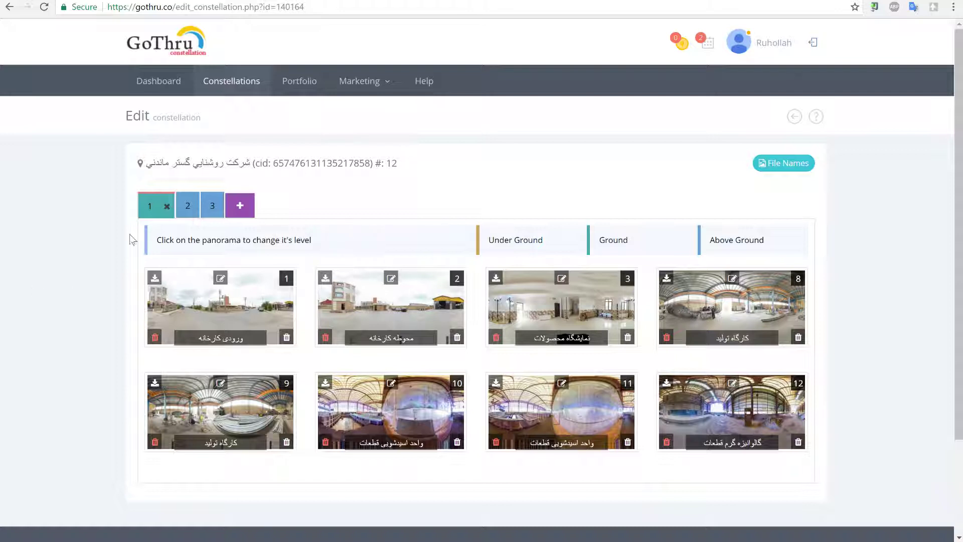
click(286, 284)
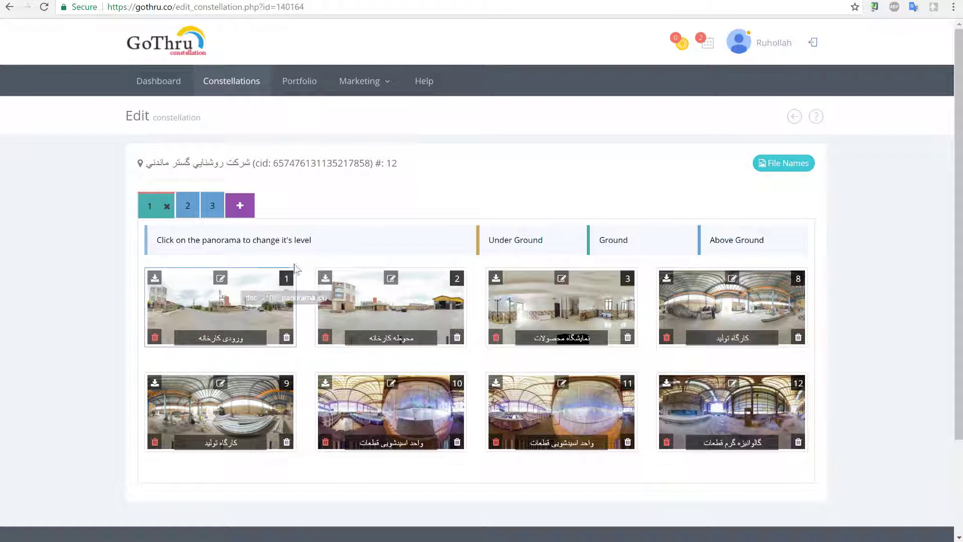
click(785, 166)
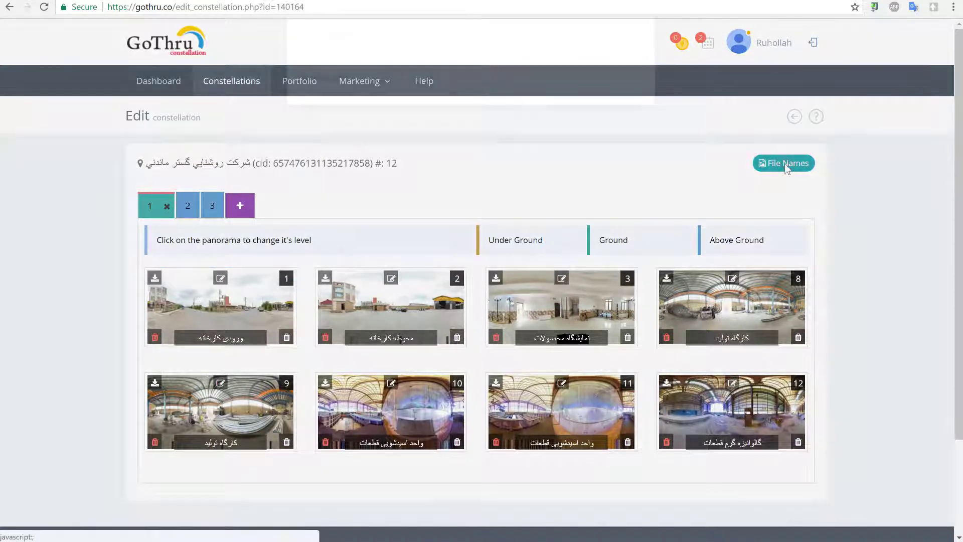
drag(307, 87, 384, 136)
click(415, 137)
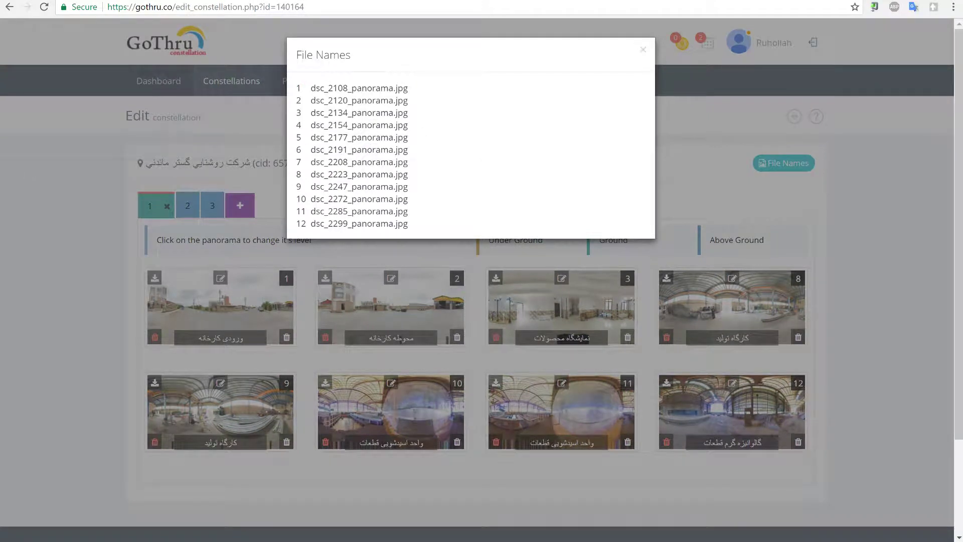
Step: Compare the local files dsc_2108_panorama.jpg, dsc_2154_panorama.jpg and dsc_2177_panorama.jpg with the tour's file name list, and close the list
key(alt+Tab)
click(64, 299)
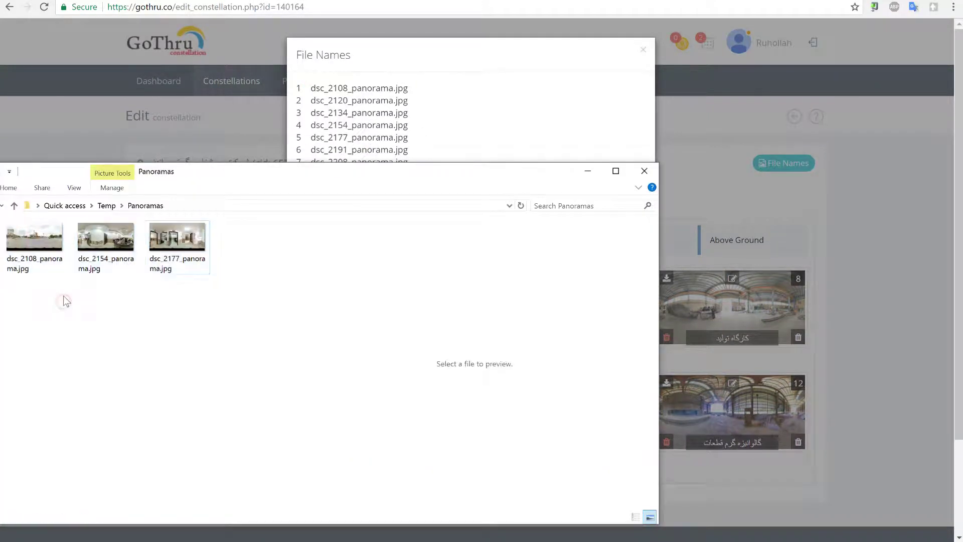
click(19, 269)
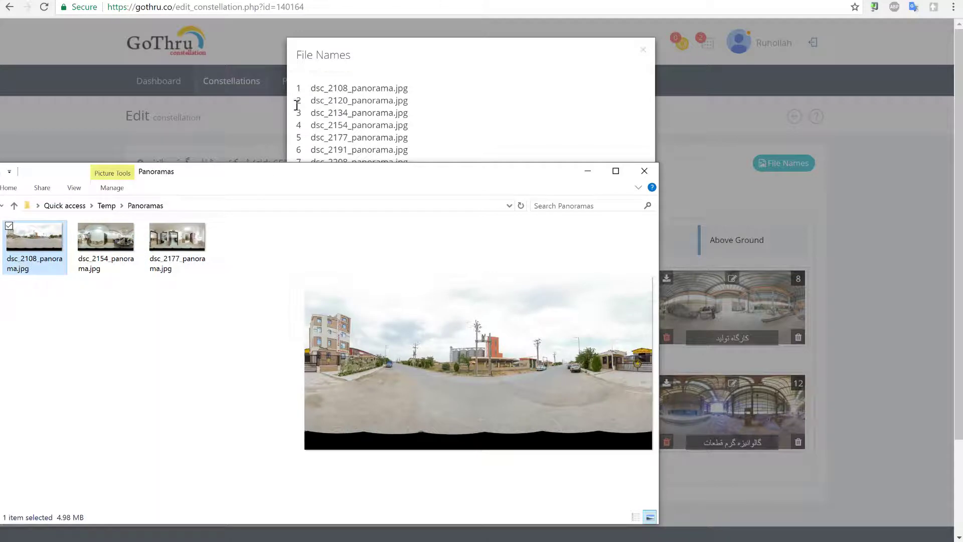
click(105, 266)
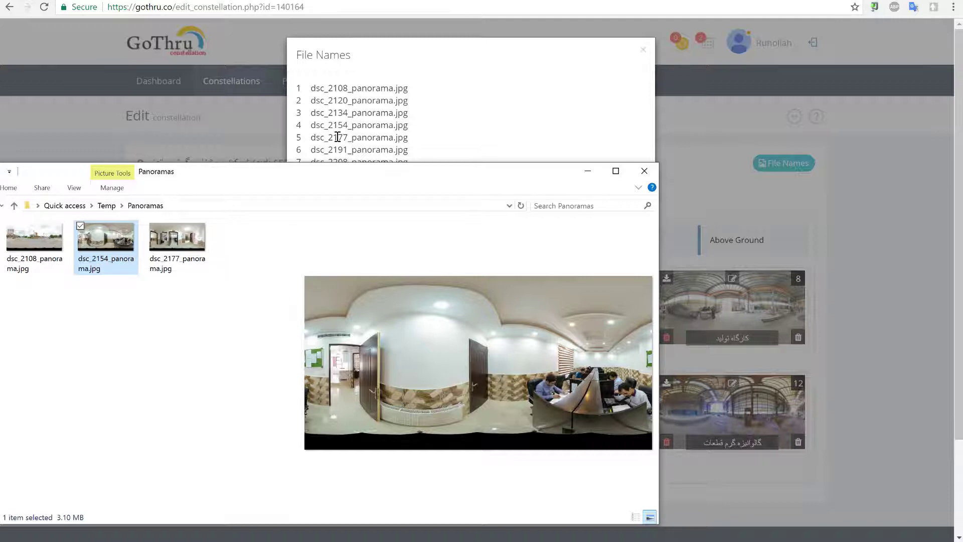
click(167, 269)
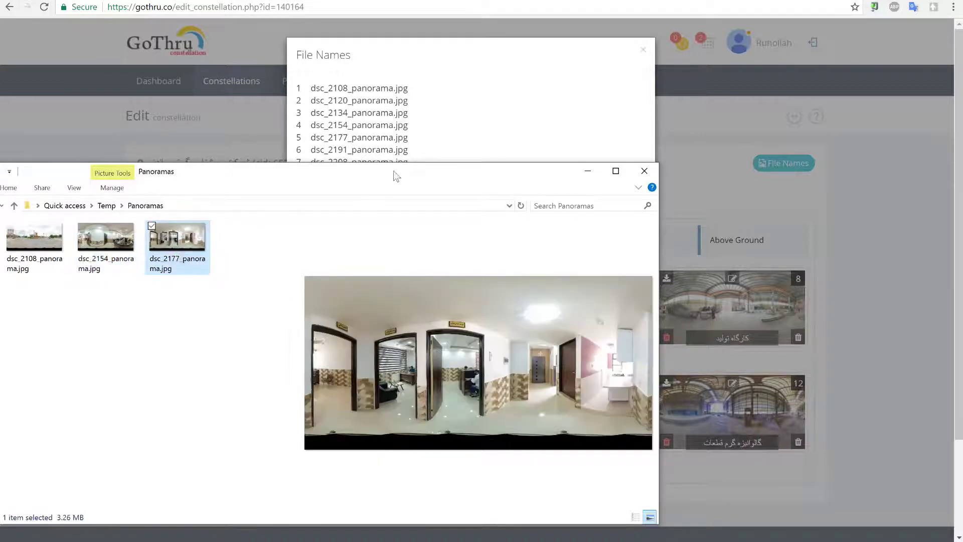
drag(350, 137, 328, 137)
click(371, 138)
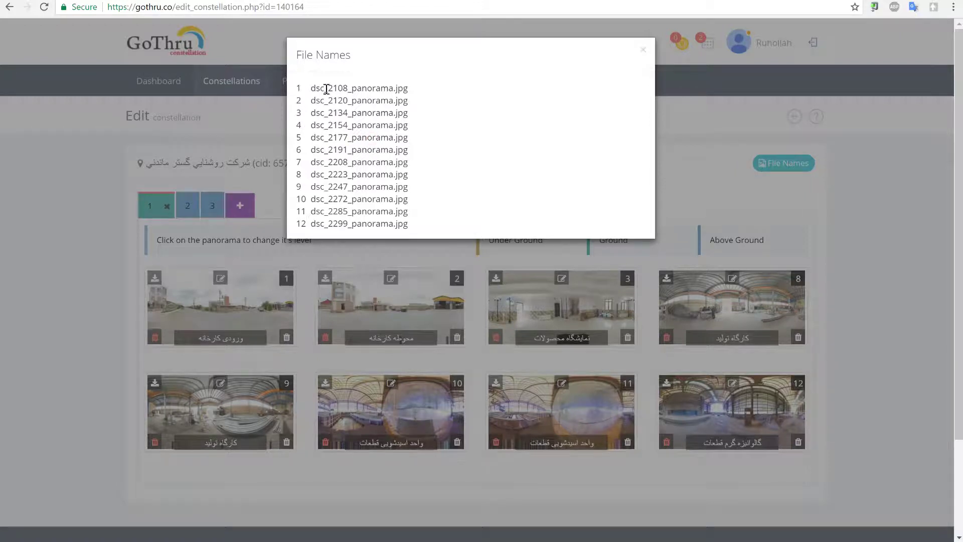
drag(404, 141, 301, 126)
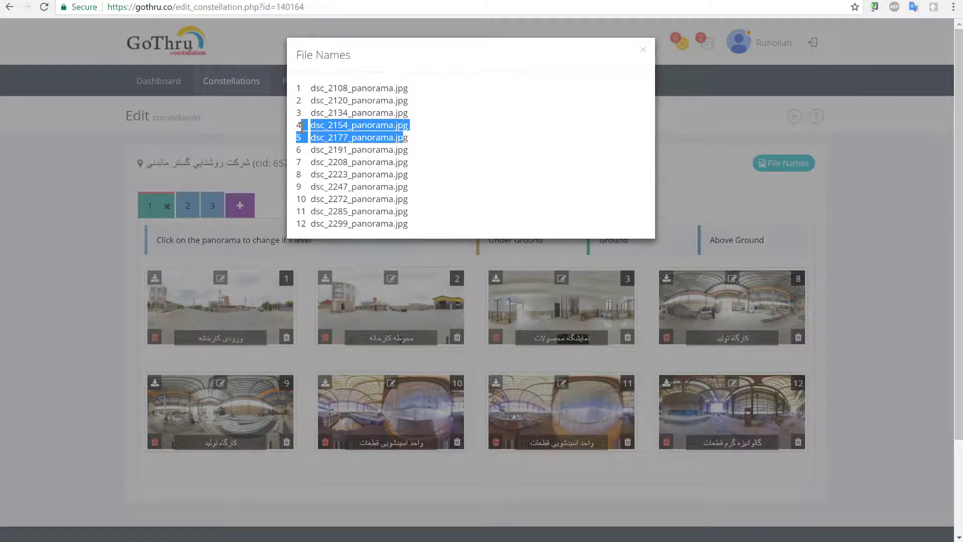
click(643, 49)
Step: Upload dsc_2108_panorama.jpg, dsc_2154_panorama.jpg and dsc_2177_panorama.jpg from the Panoramas folder to level 1 of the tour and finish the upload
click(793, 117)
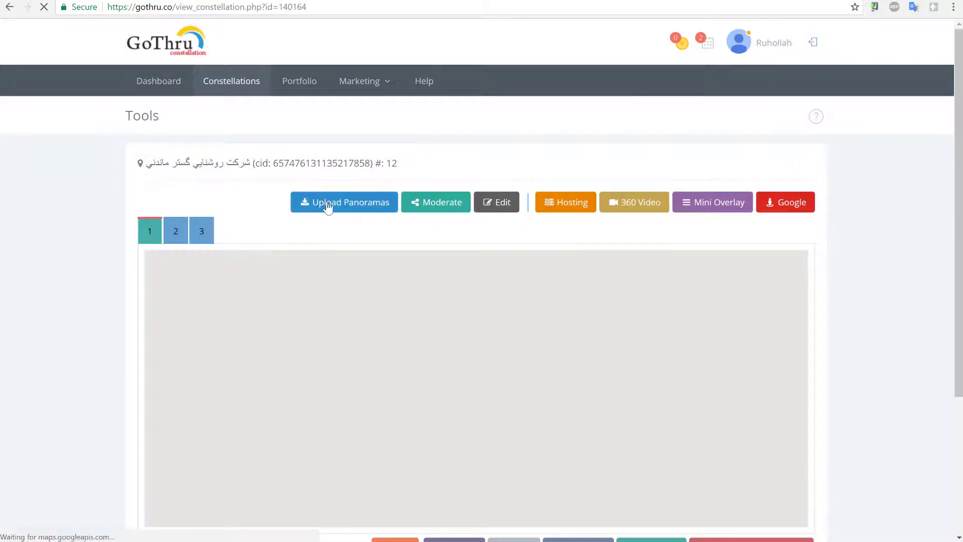
click(326, 200)
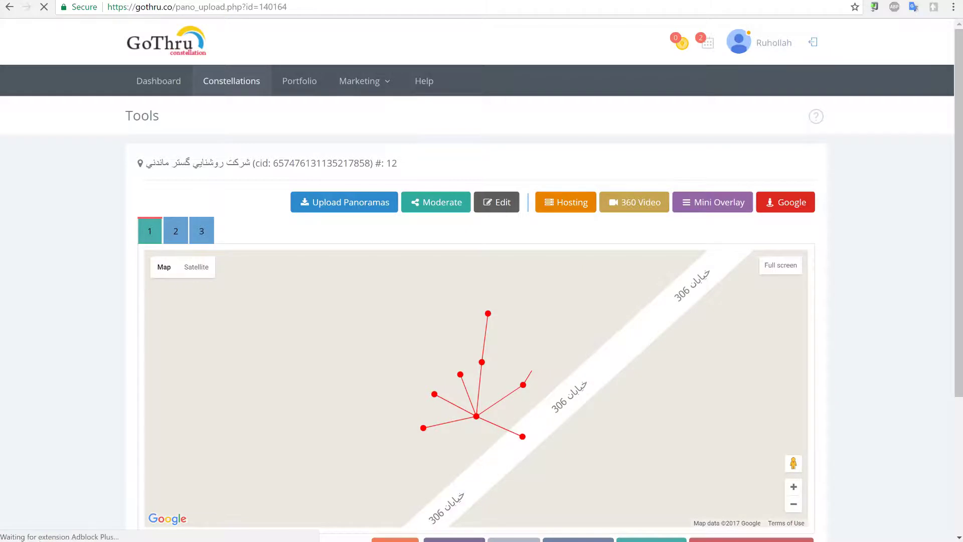
key(alt+Tab)
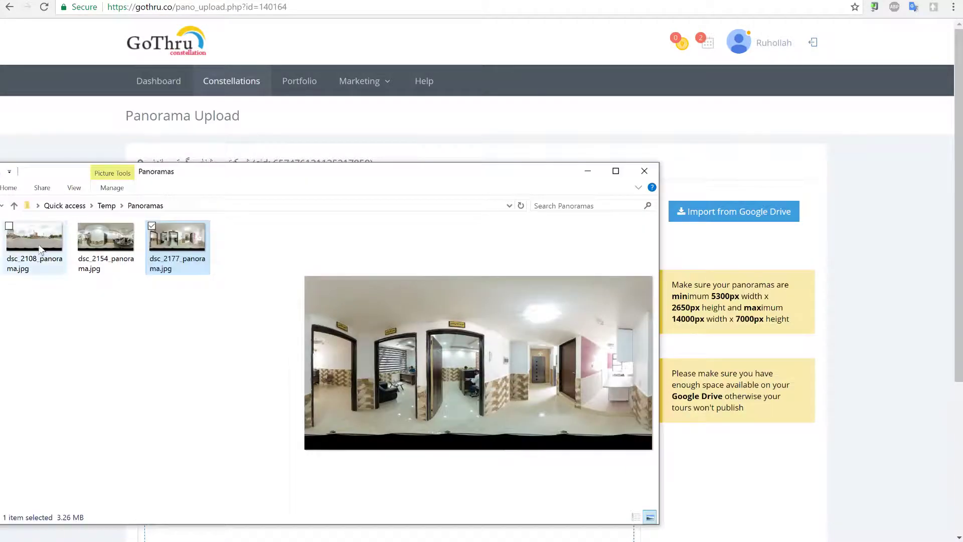
click(40, 249)
shift+click(177, 252)
drag(284, 183, 263, 365)
drag(186, 433, 264, 333)
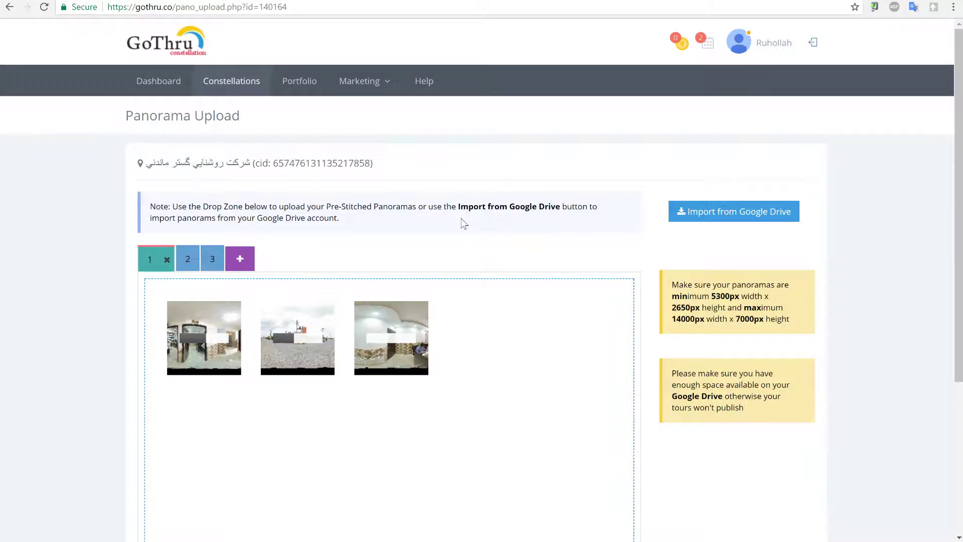
click(689, 440)
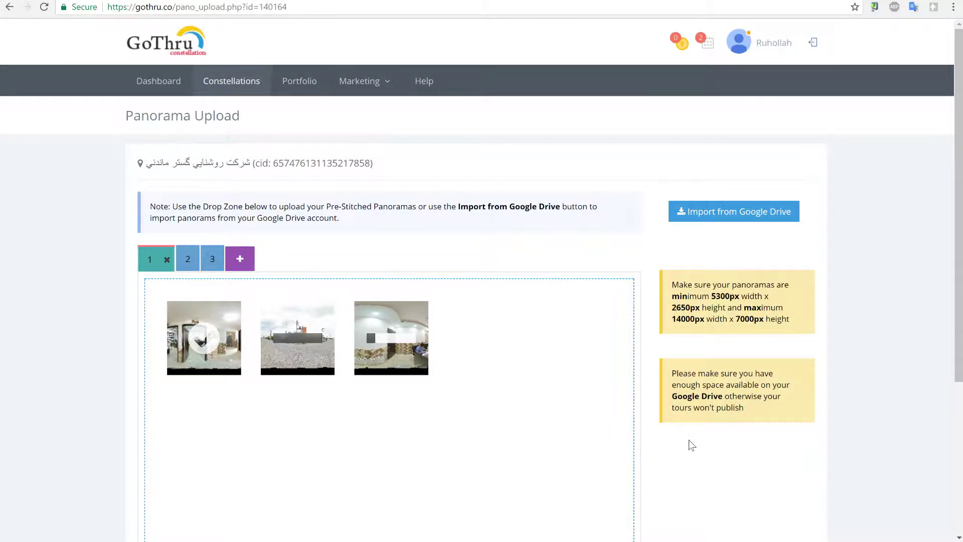
scroll(691, 446, down, 2)
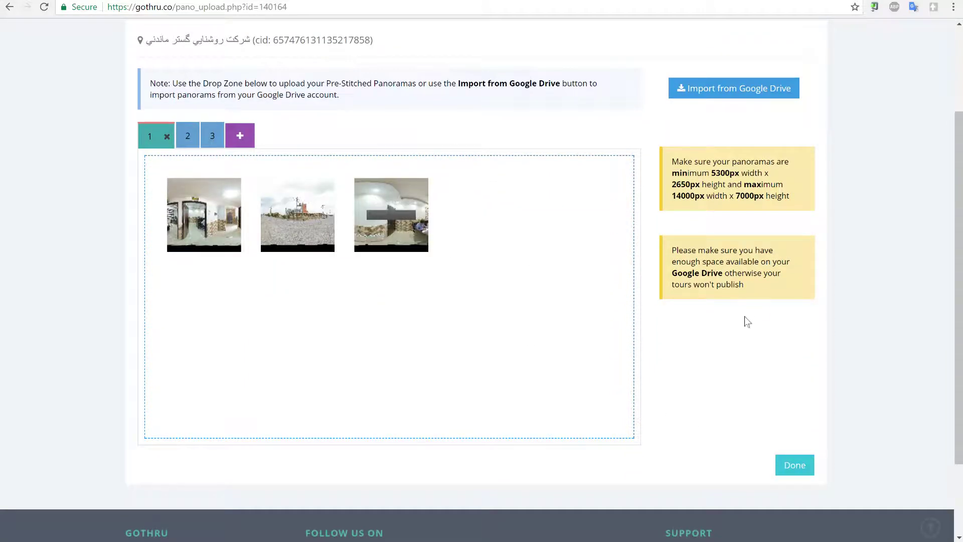
click(795, 465)
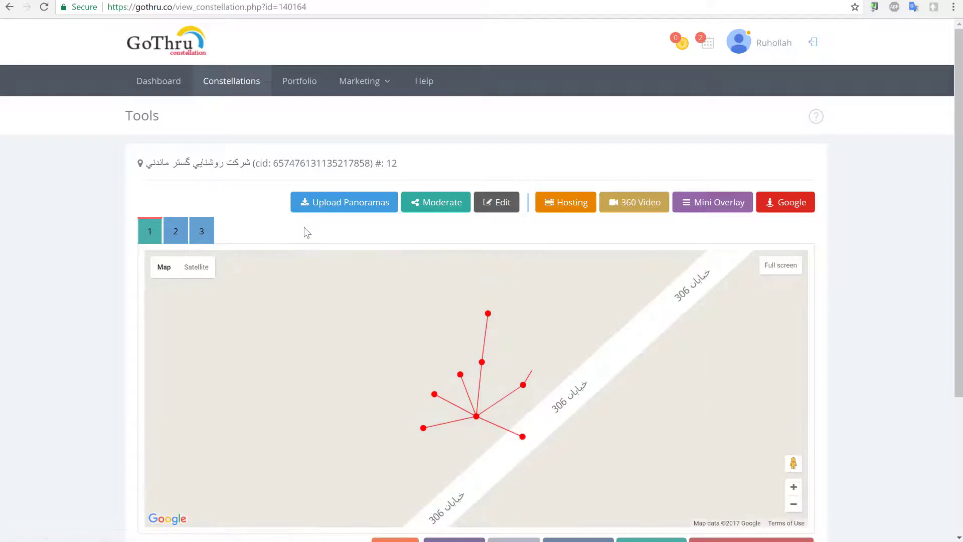
Step: Preview dsc_2154_panorama.jpg in File Explorer, reposition the window to see the image, and return to the tour's tools page
key(alt+Tab)
click(91, 435)
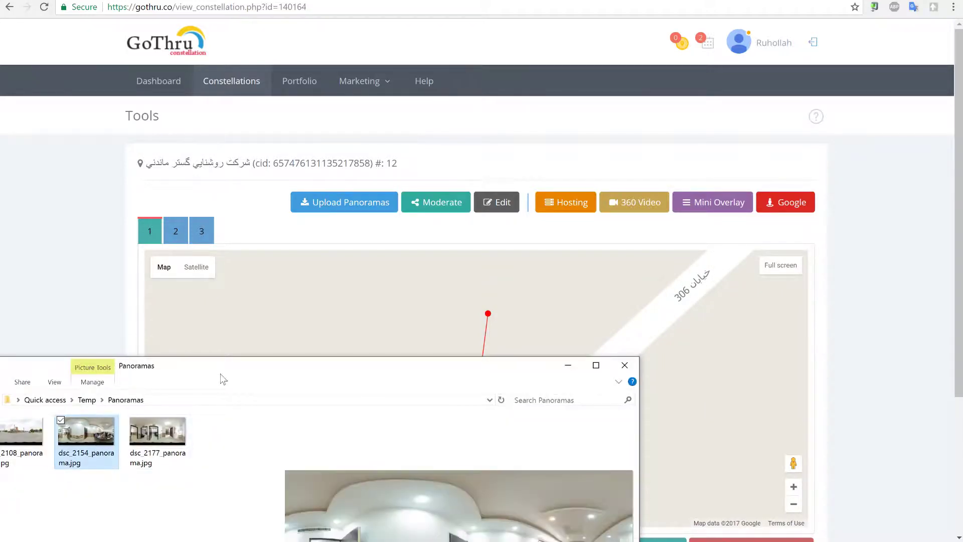
drag(221, 374, 204, 307)
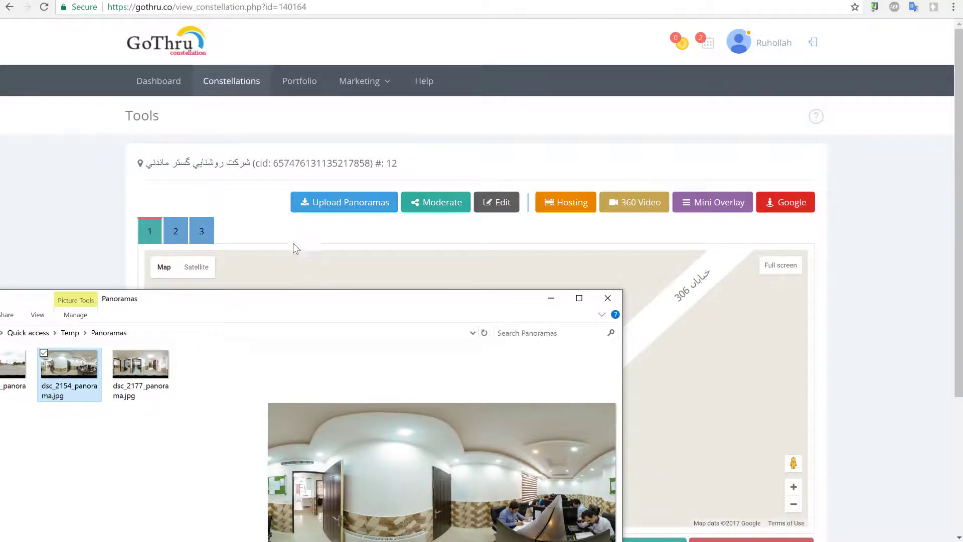
click(283, 234)
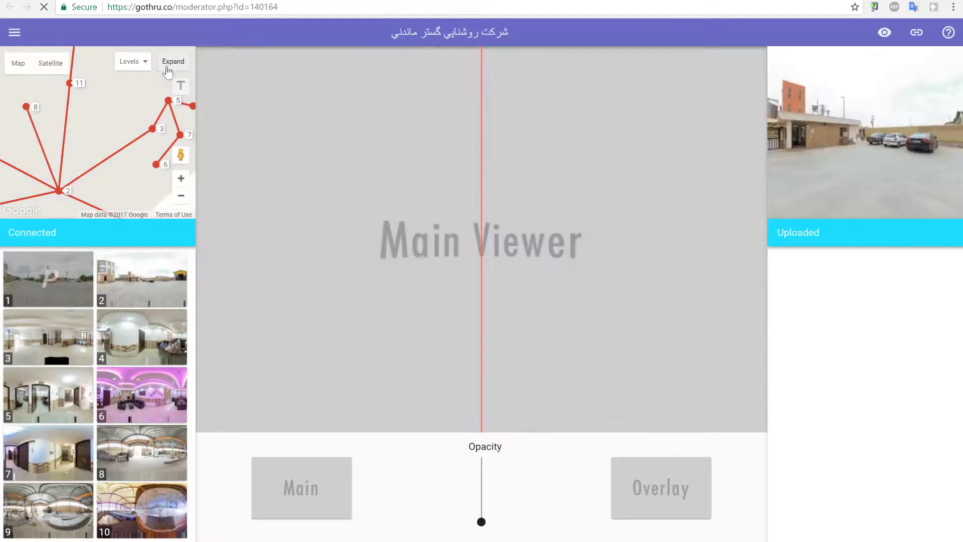
Step: Load panorama 4 from the moderator's map into the main viewer and turn the view towards the people at the desks
drag(110, 107, 64, 111)
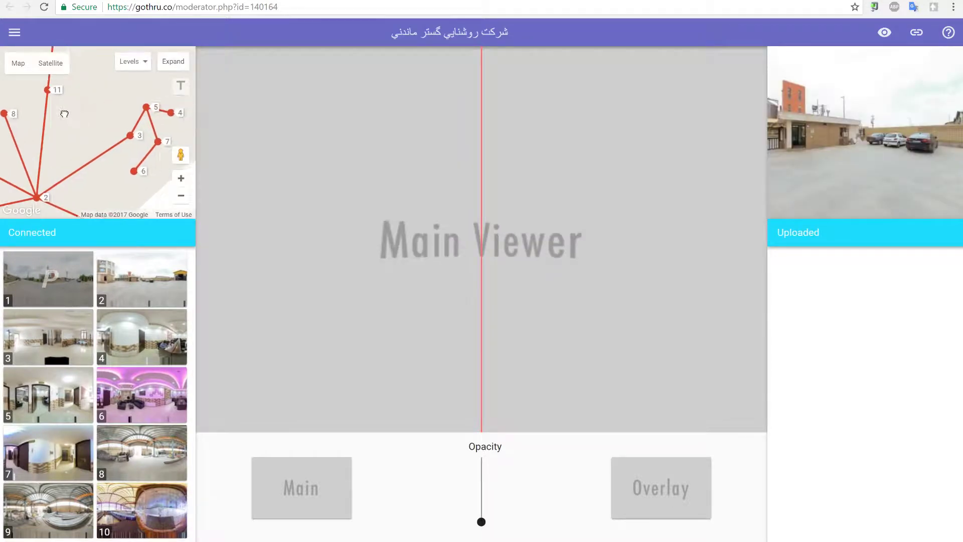
click(152, 115)
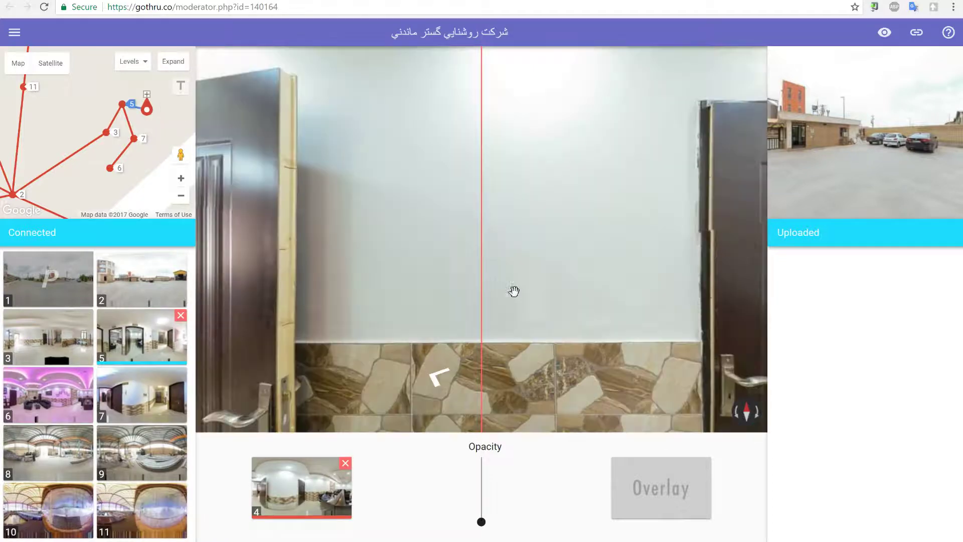
drag(380, 328, 235, 331)
drag(583, 334, 235, 313)
drag(464, 311, 476, 312)
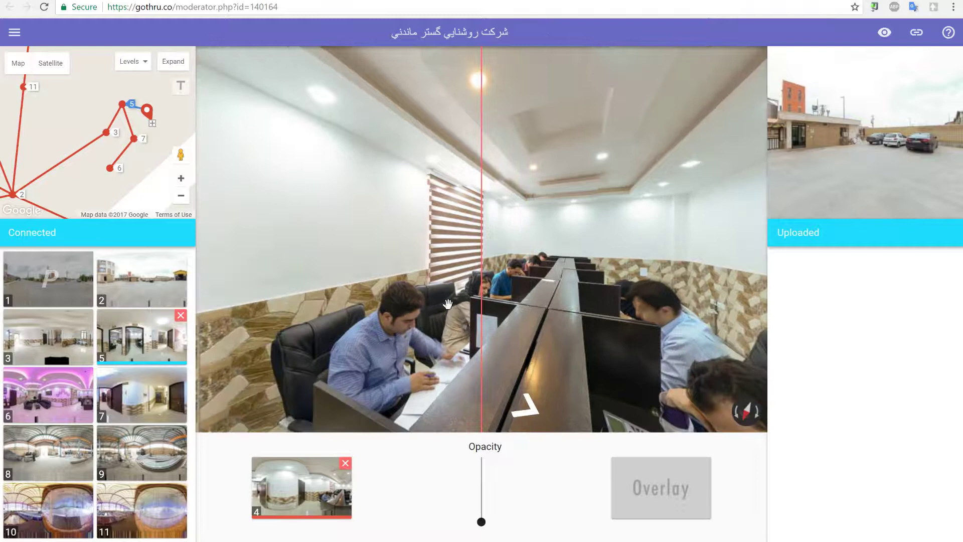
Step: Turn on blurring mode and place a magnified blur point on the face of the seated man in the blue shirt
key(b)
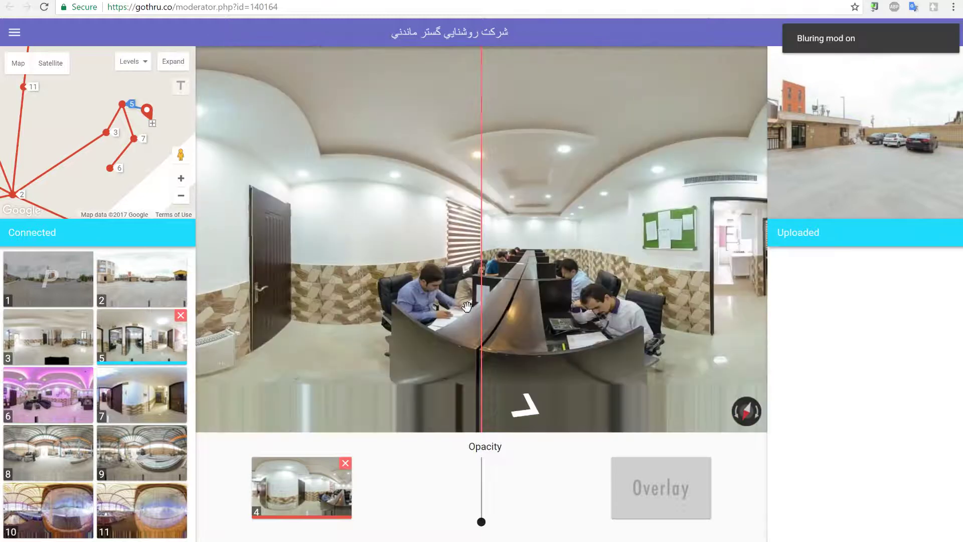
drag(433, 304, 442, 303)
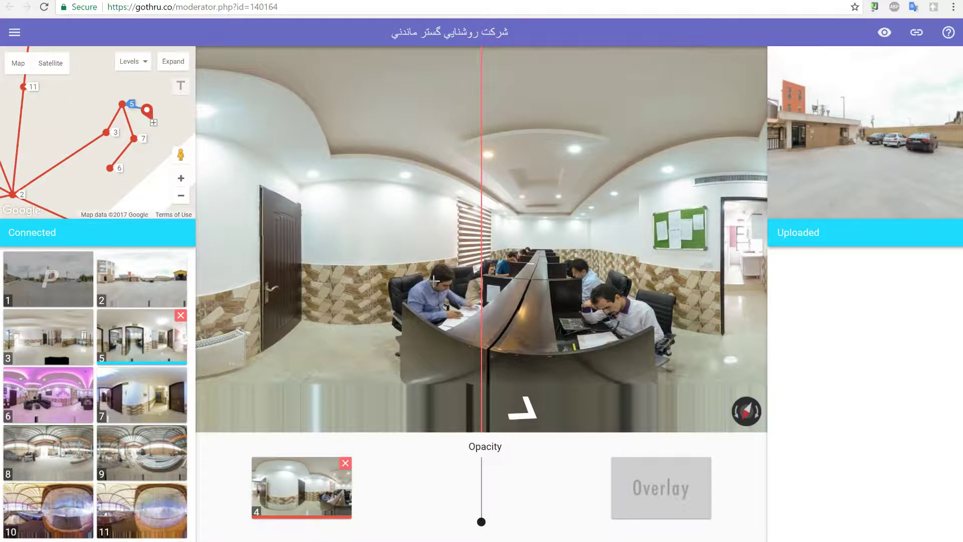
key(z)
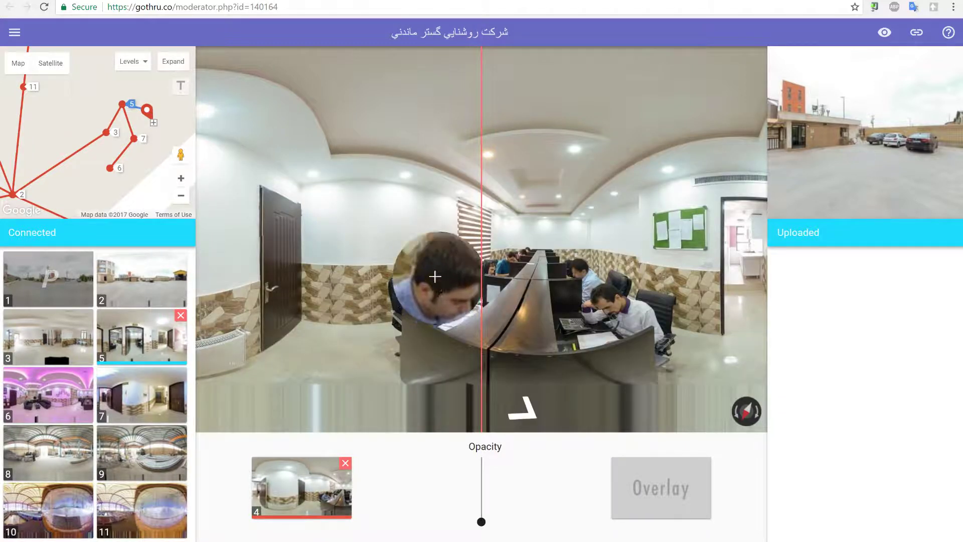
click(443, 284)
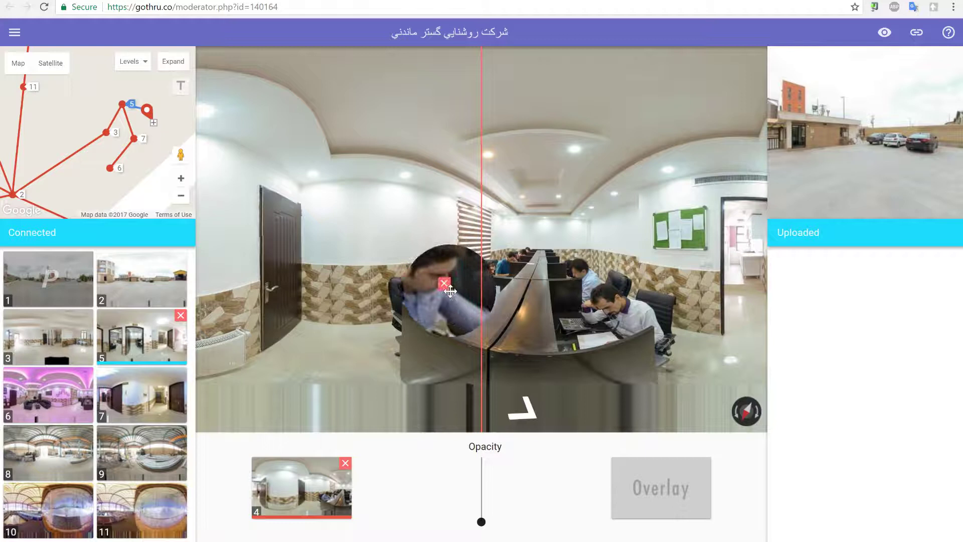
Step: Finish the blur point on the seated man in the blue shirt and place another on the face of the woman behind him
click(450, 291)
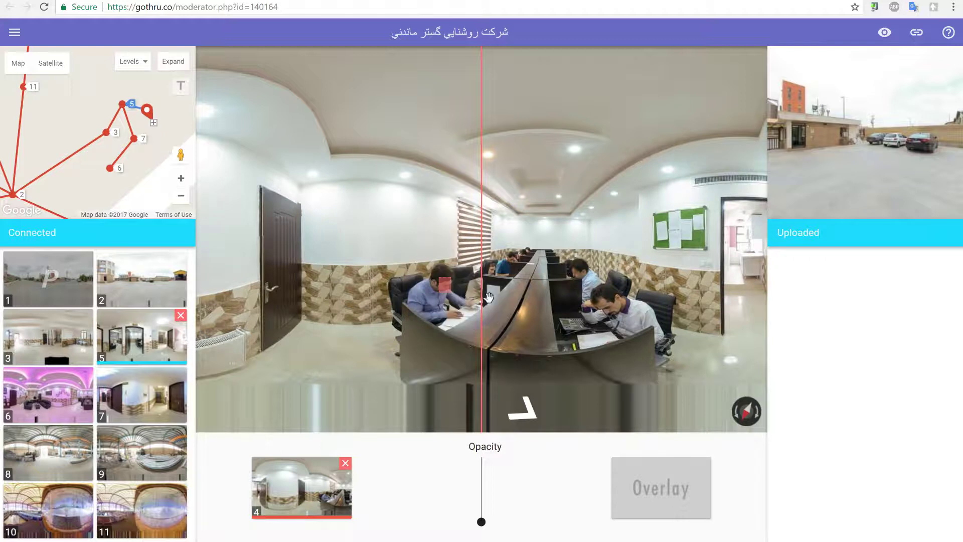
click(484, 299)
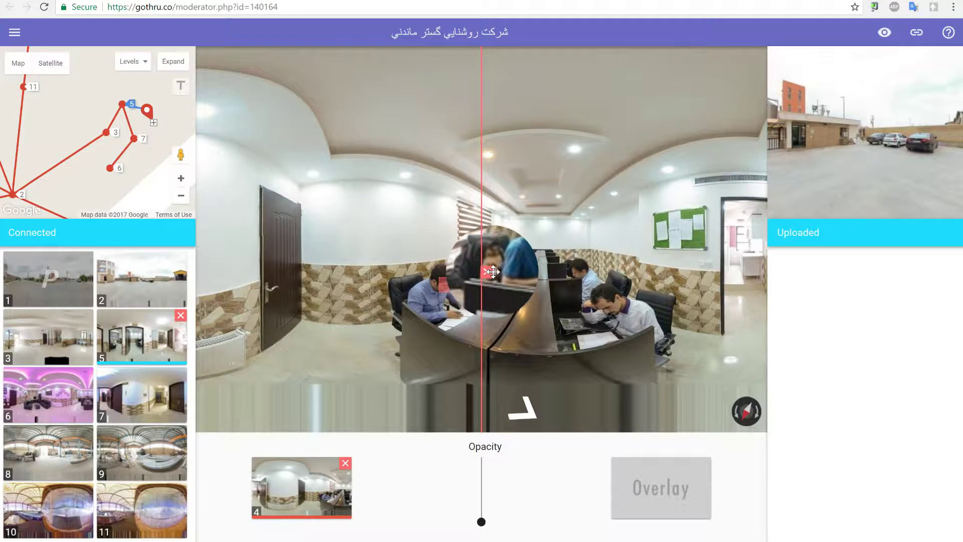
click(487, 271)
click(488, 272)
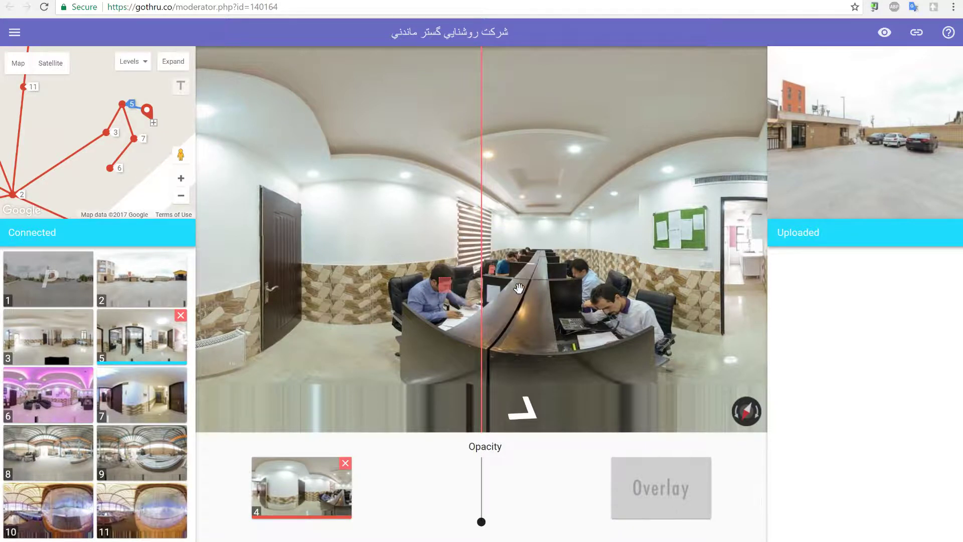
Step: Place blur points on the faces of the man in the teal shirt and the two men seated across the desks, and save
click(507, 260)
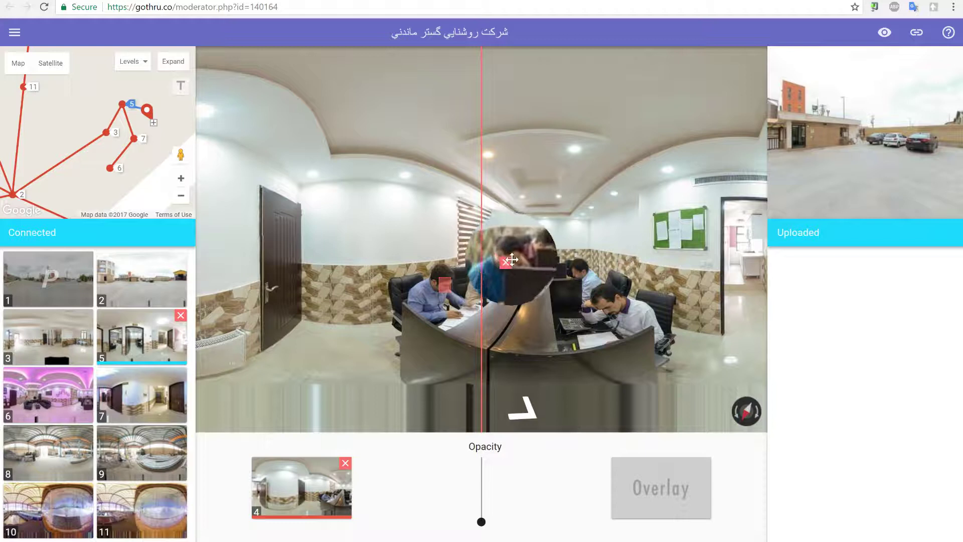
click(509, 261)
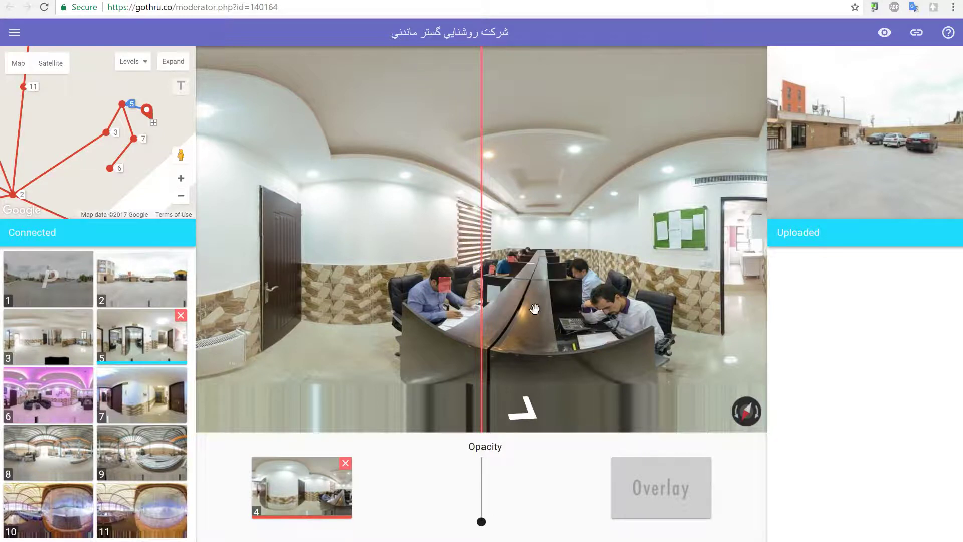
click(602, 303)
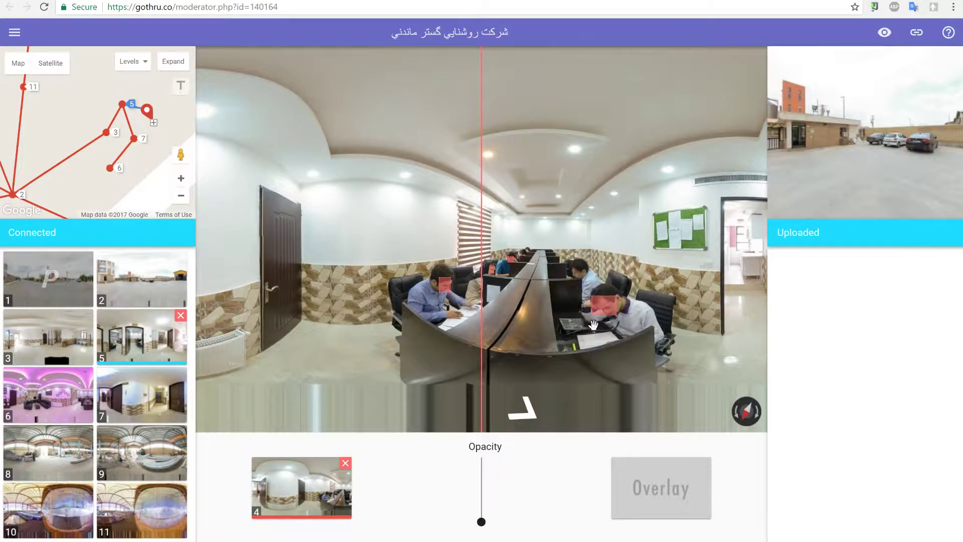
click(577, 274)
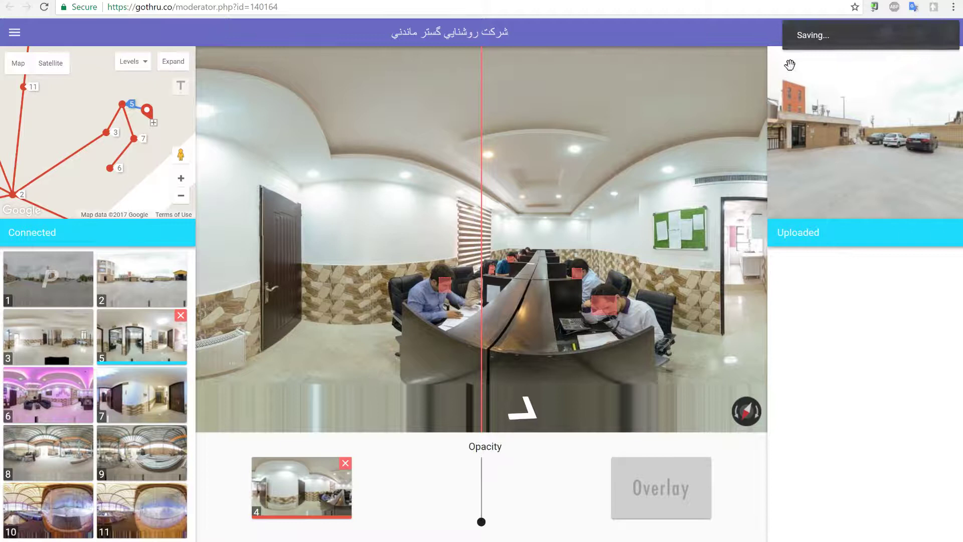
Step: Return to the tour's tools page and open its Google Street View publishing page
click(115, 1)
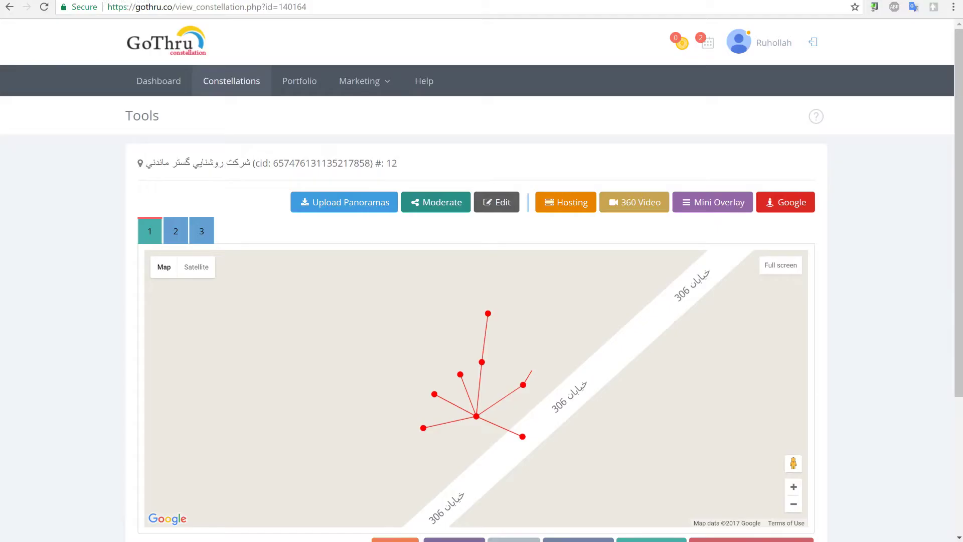
scroll(440, 248, down, 1)
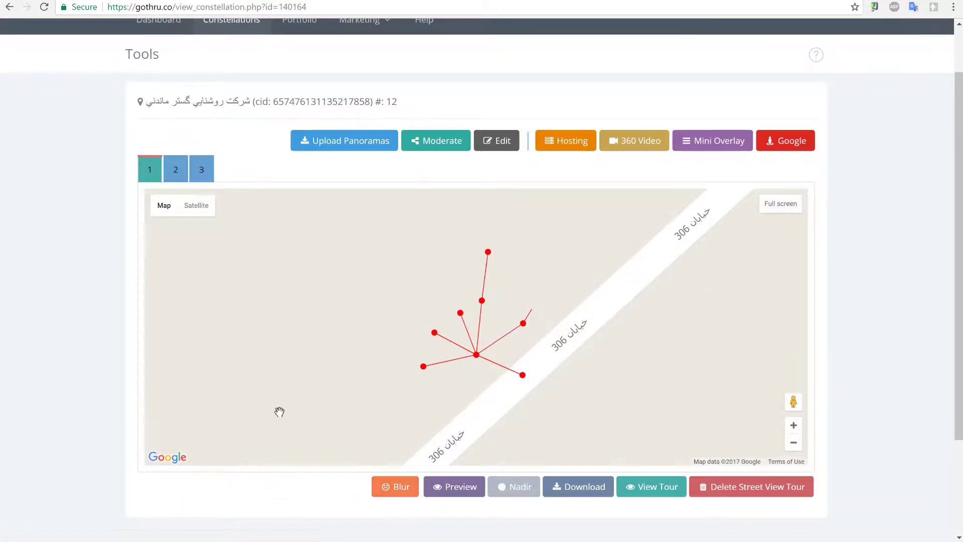
click(267, 152)
click(261, 157)
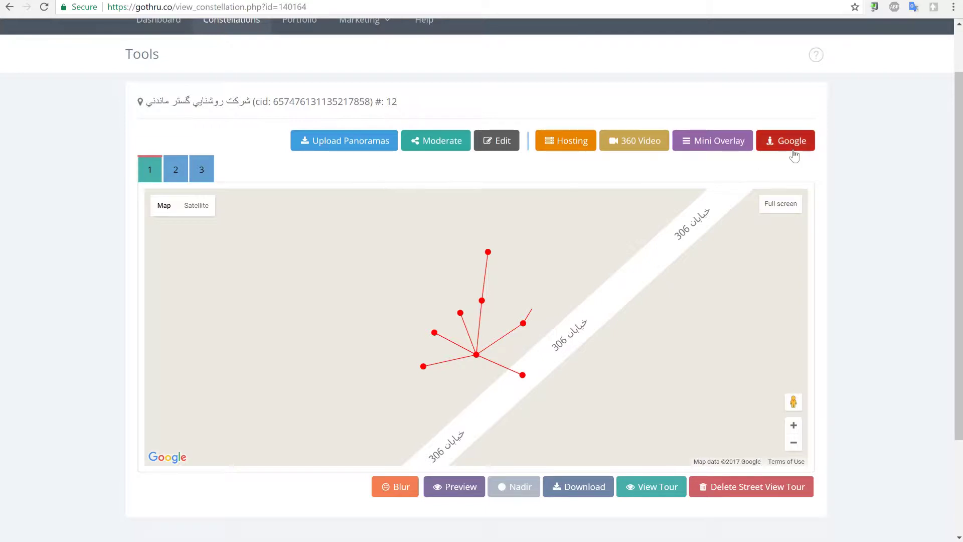
click(794, 147)
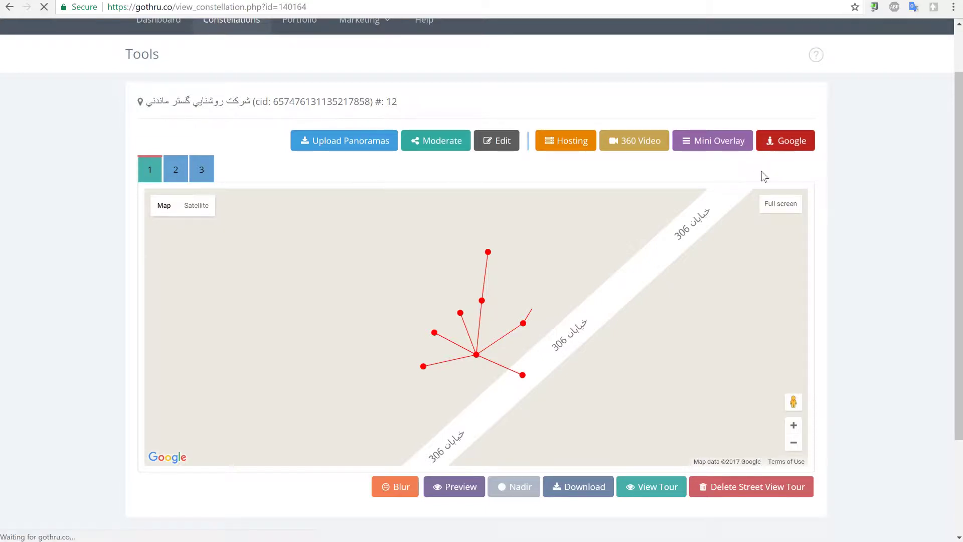
click(795, 146)
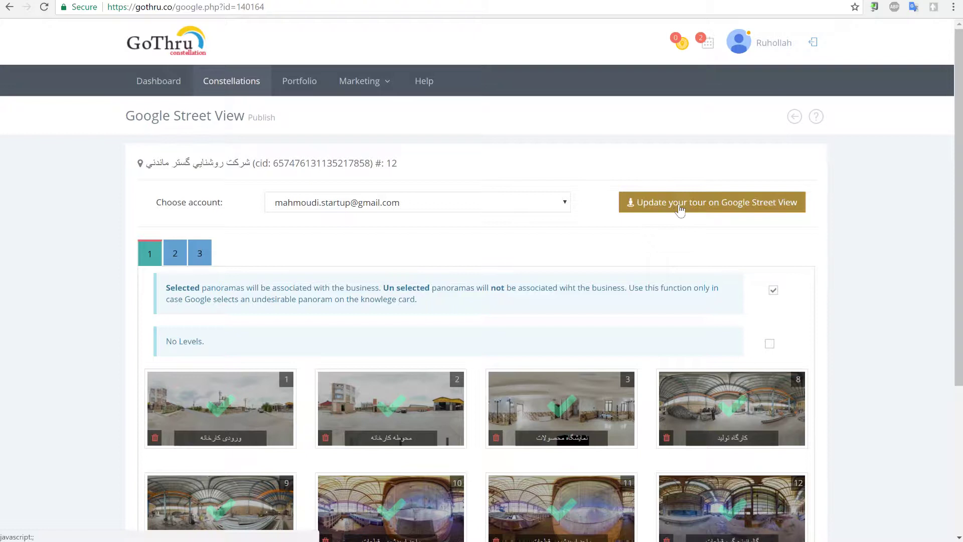
Step: Request the update of the tour on Google Street View with the selected account
click(681, 211)
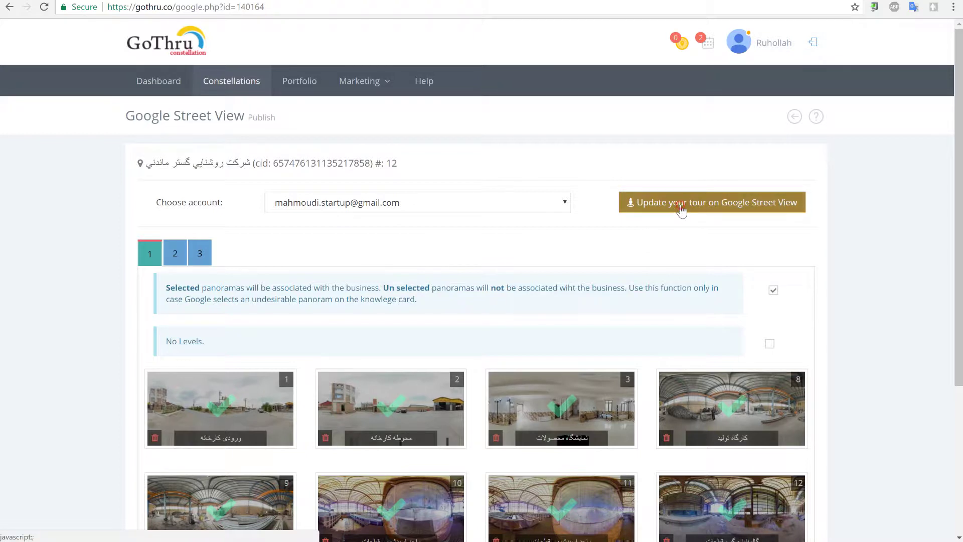
click(625, 116)
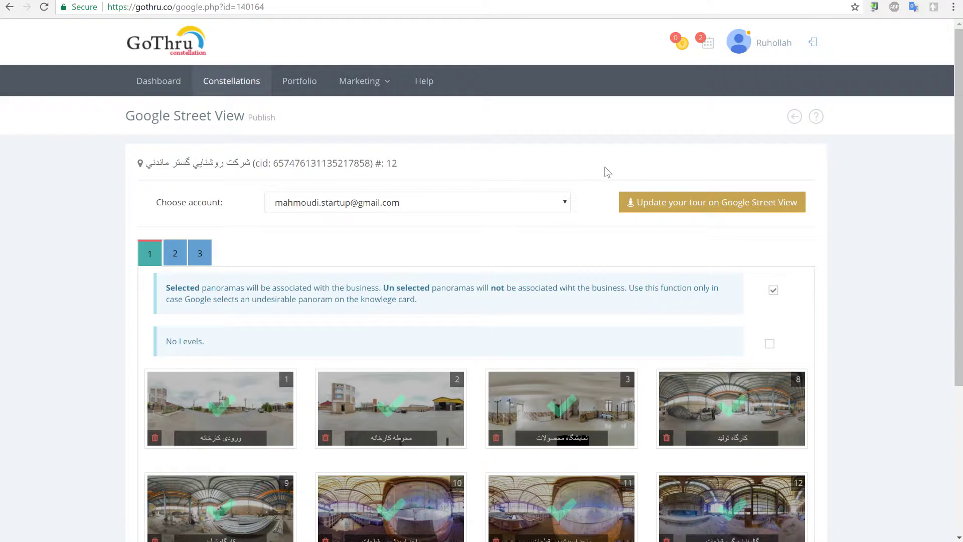
scroll(605, 167, down, 1)
scroll(605, 167, up, 1)
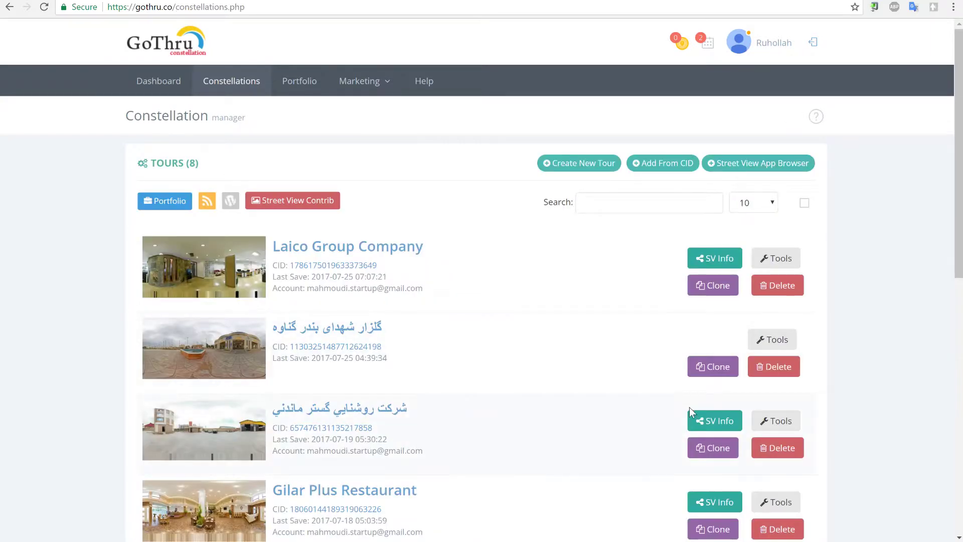
Step: Open the Google publish status of the شركت روشنايي گستر ماندني tour and view its published panoramas in Google Street View
click(708, 424)
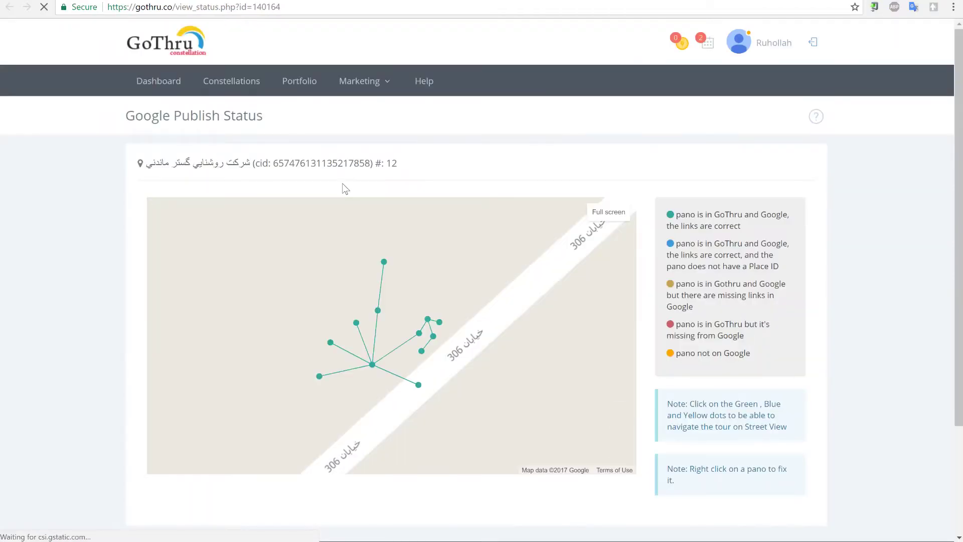
click(418, 385)
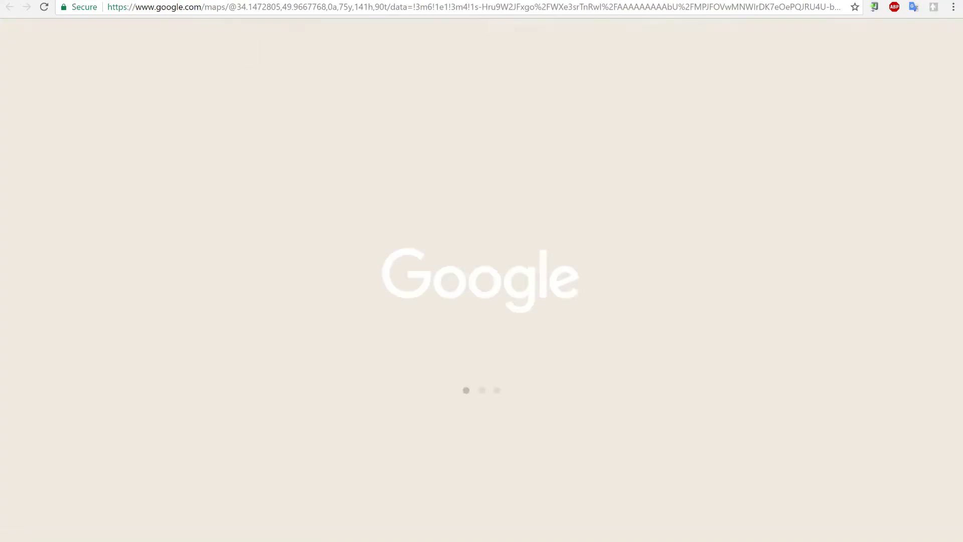
click(223, 0)
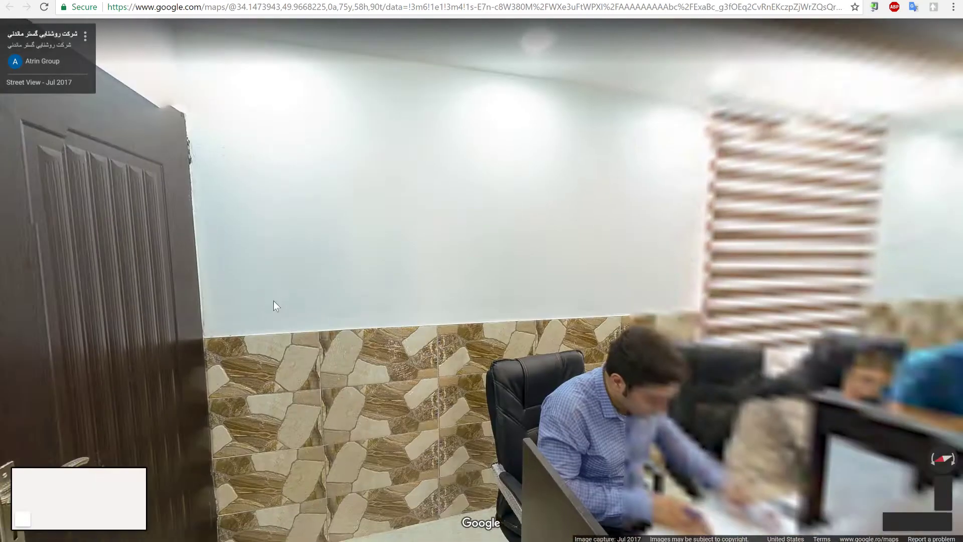
Step: Look around the published office and factory entrance panoramas in Street View to check the faces and blurred areas
drag(554, 348, 316, 346)
drag(563, 376, 490, 378)
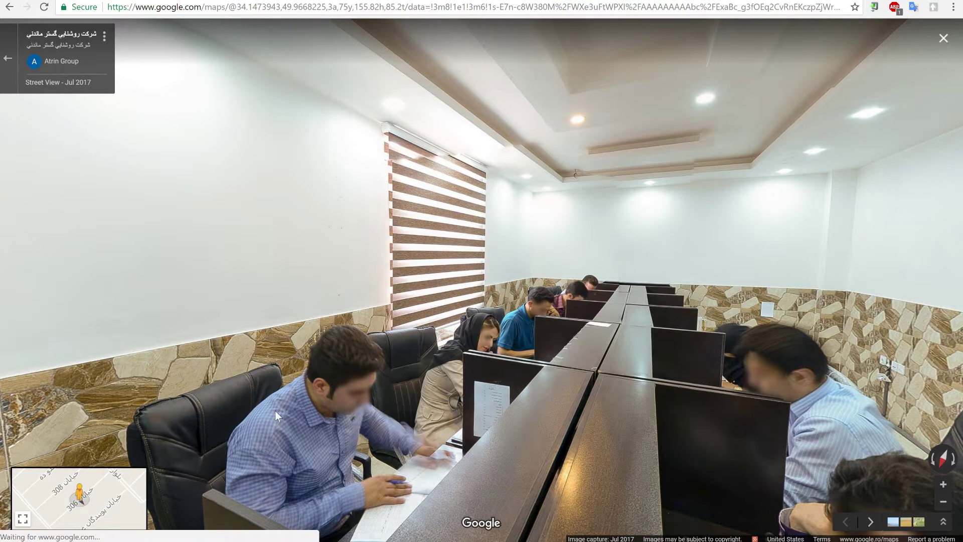
click(650, 385)
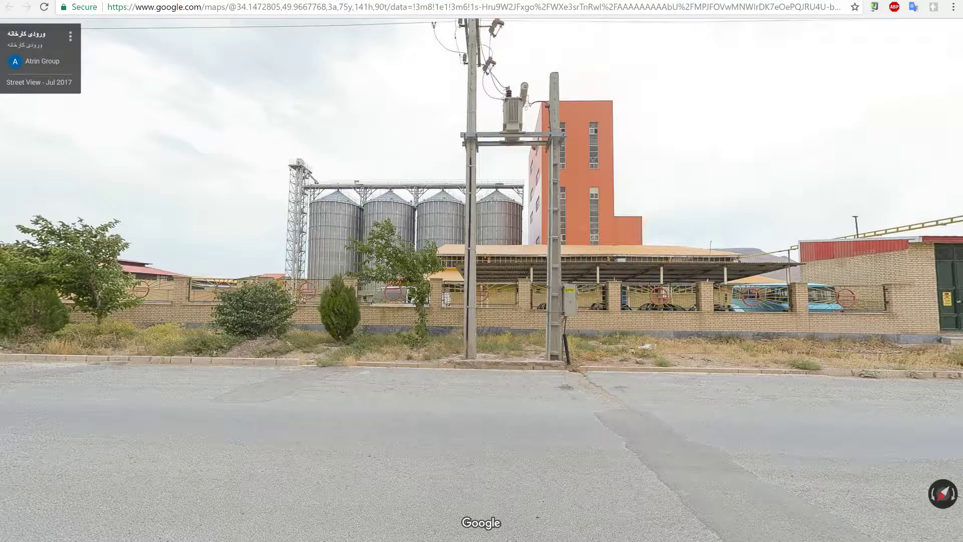
drag(826, 441, 469, 404)
drag(620, 394, 524, 387)
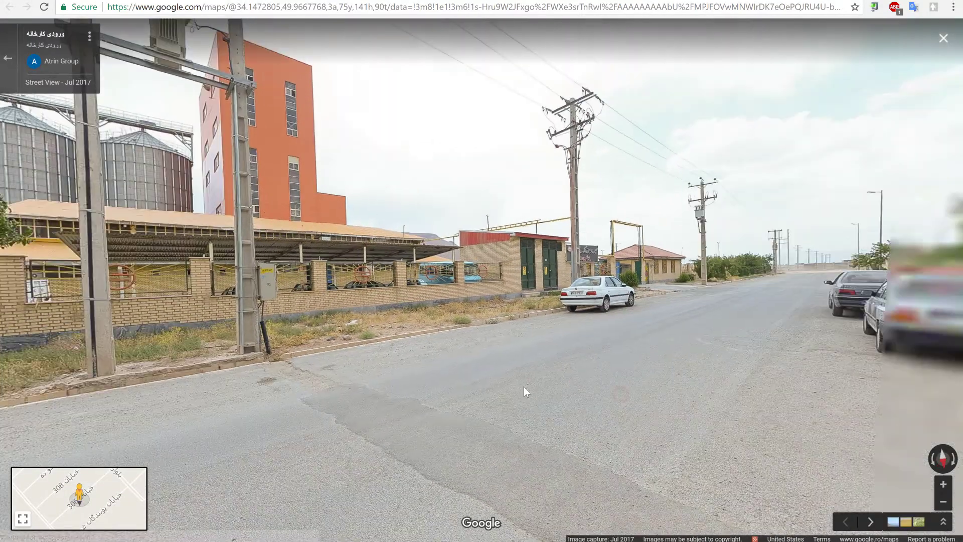